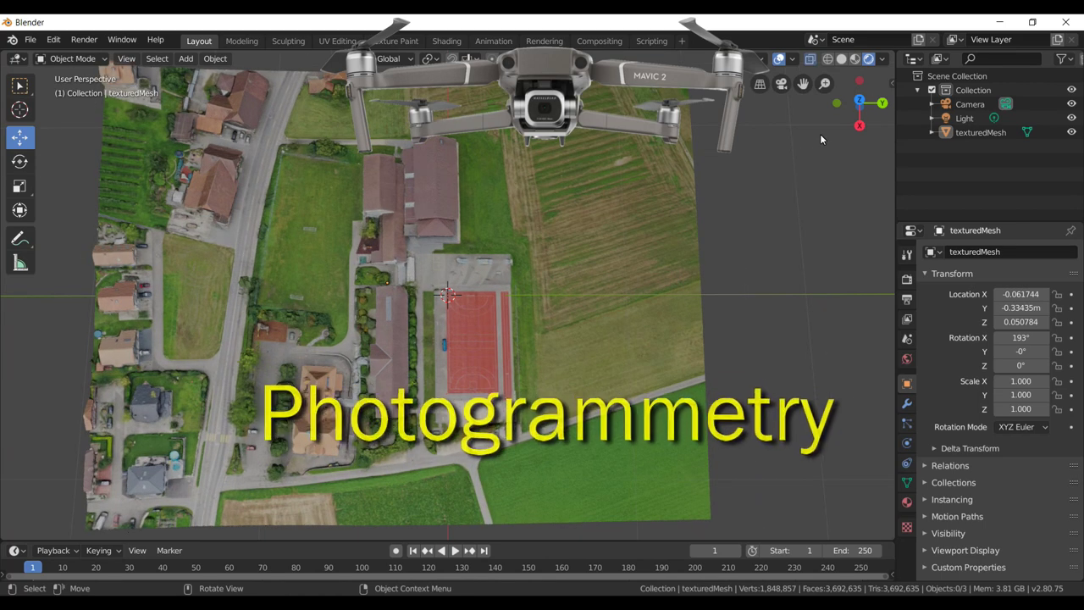
# Raise the 3D Capture Linear columns from 4 to 5 for a 5 by 5 grid at 40 m
pyautogui.moveTo(816, 148); pyautogui.dragTo(852, 84, button='middle')
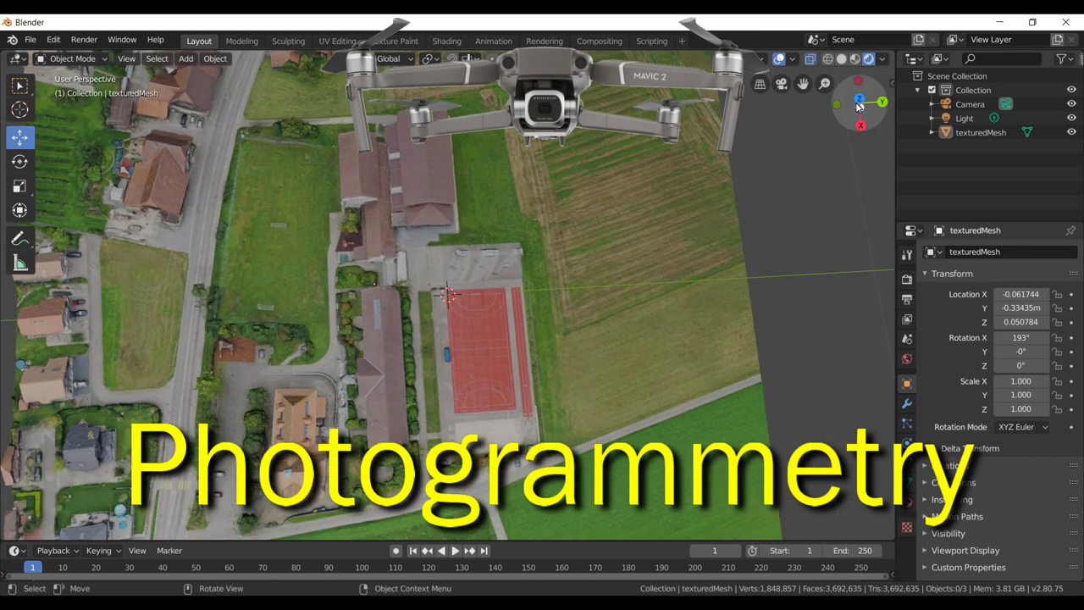
pyautogui.moveTo(855, 105)
pyautogui.mouseDown(button='middle')
pyautogui.moveTo(770, 103)
pyautogui.moveTo(765, 89)
pyautogui.moveTo(696, 92)
pyautogui.moveTo(863, 109)
pyautogui.moveTo(792, 85)
pyautogui.moveTo(786, 97)
pyautogui.moveTo(854, 105)
pyautogui.mouseUp(button='middle')
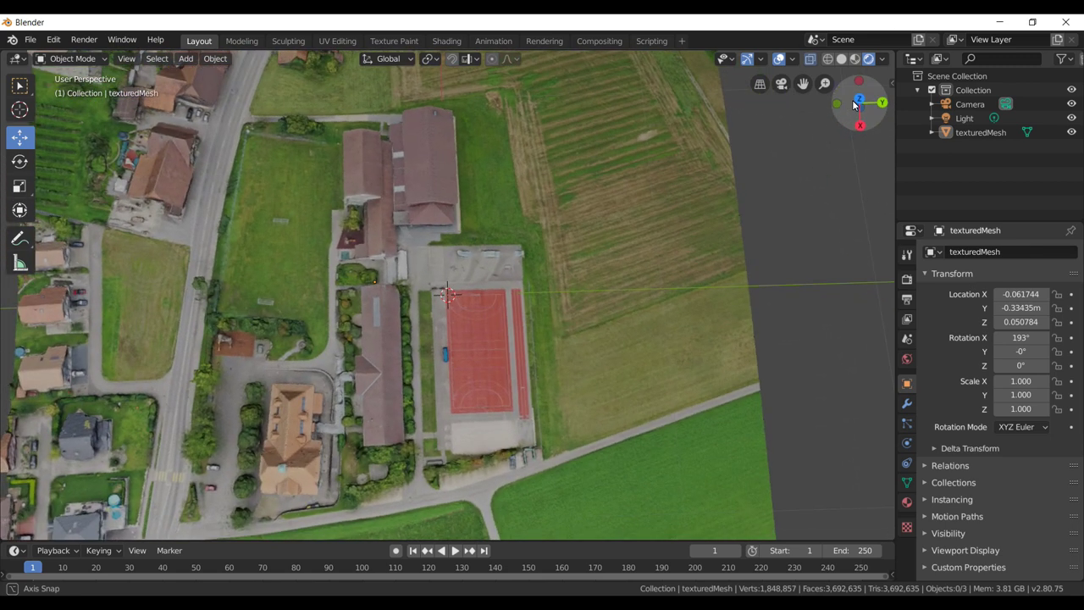
pyautogui.scroll(-1, 421, 167)
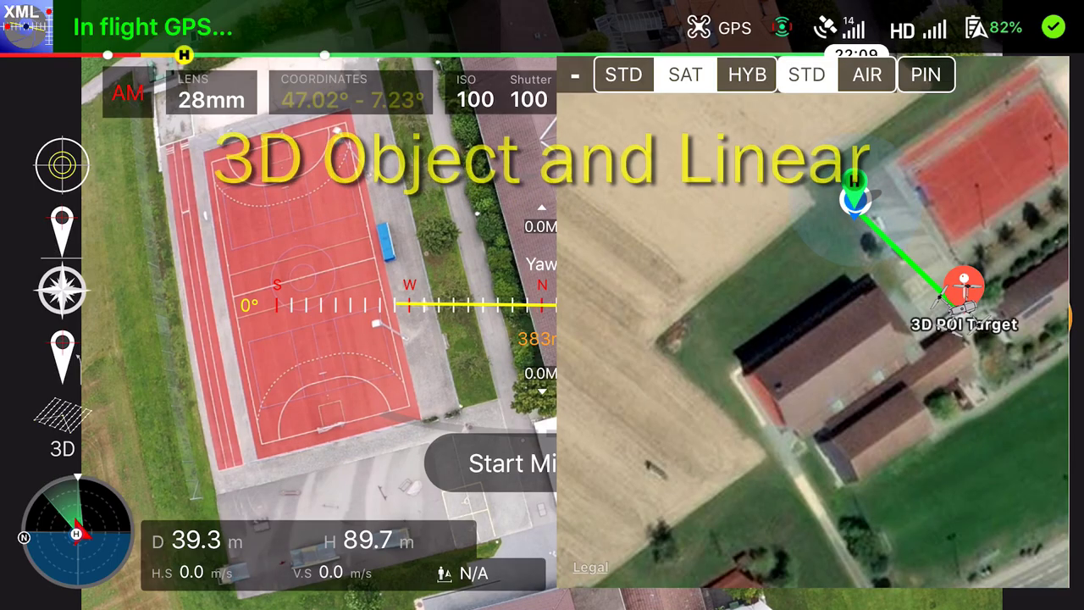
pyautogui.scroll(-5, 339, 296)
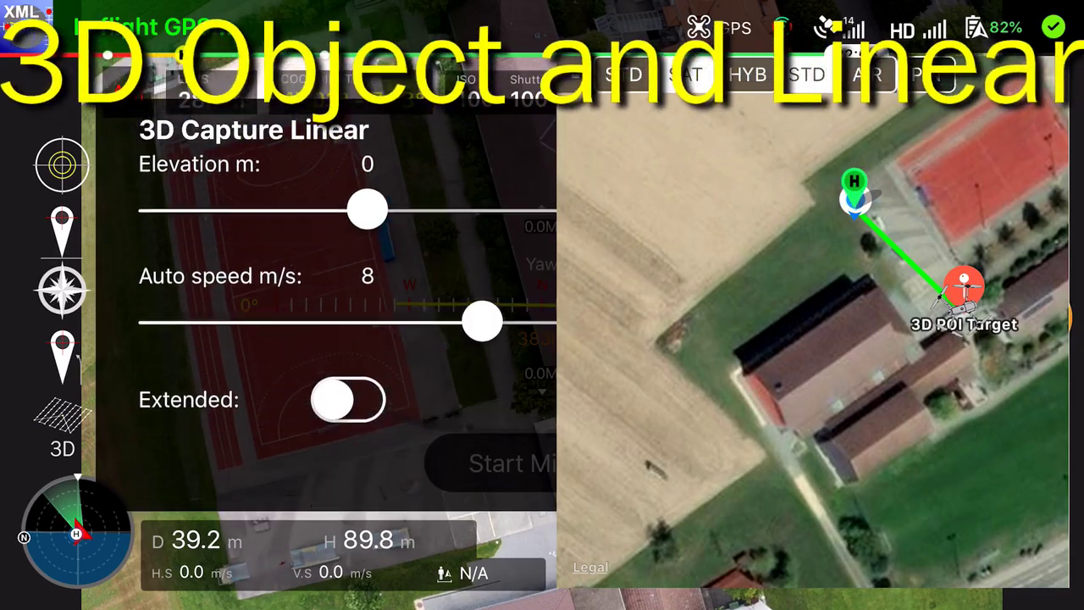
pyautogui.scroll(5, 339, 321)
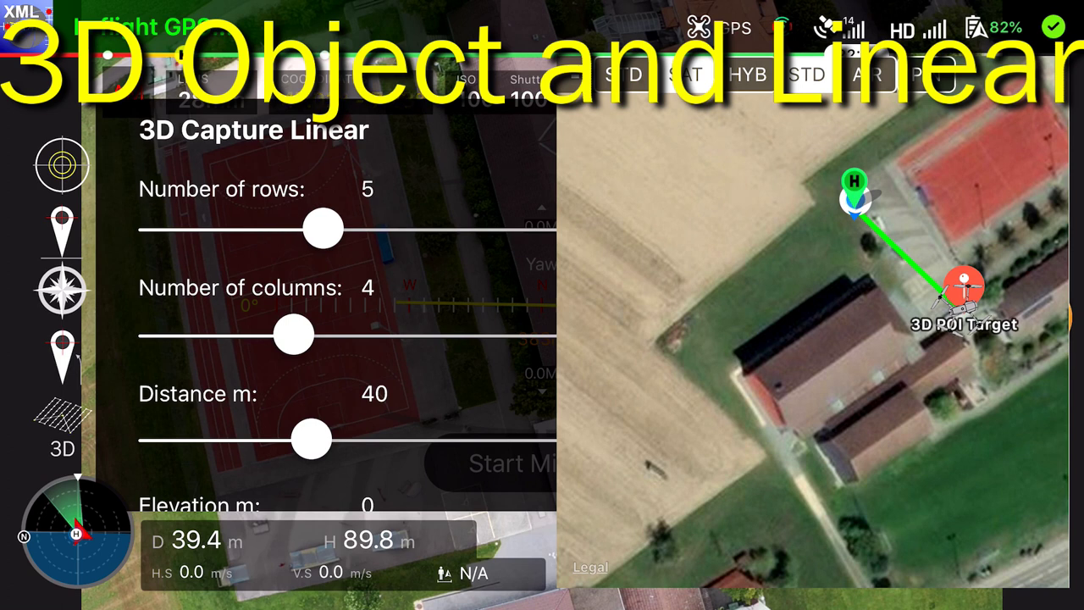
pyautogui.moveTo(293, 335); pyautogui.dragTo(336, 335)
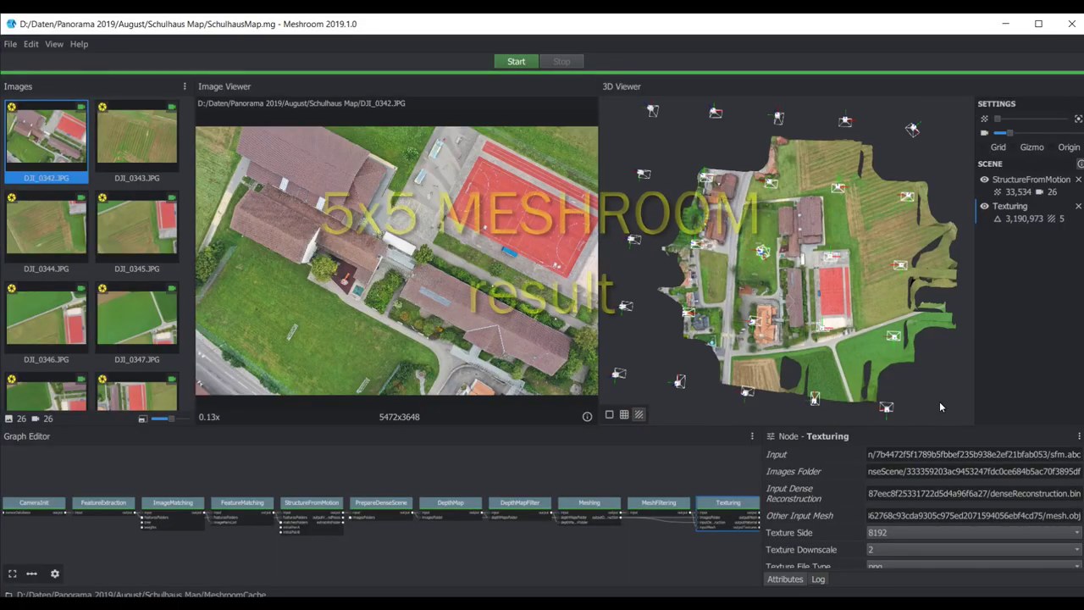
# Orbit and zoom the 3D Viewer to inspect the 26-image textured reconstruction and camera positions
pyautogui.scroll(-2, 939, 401)
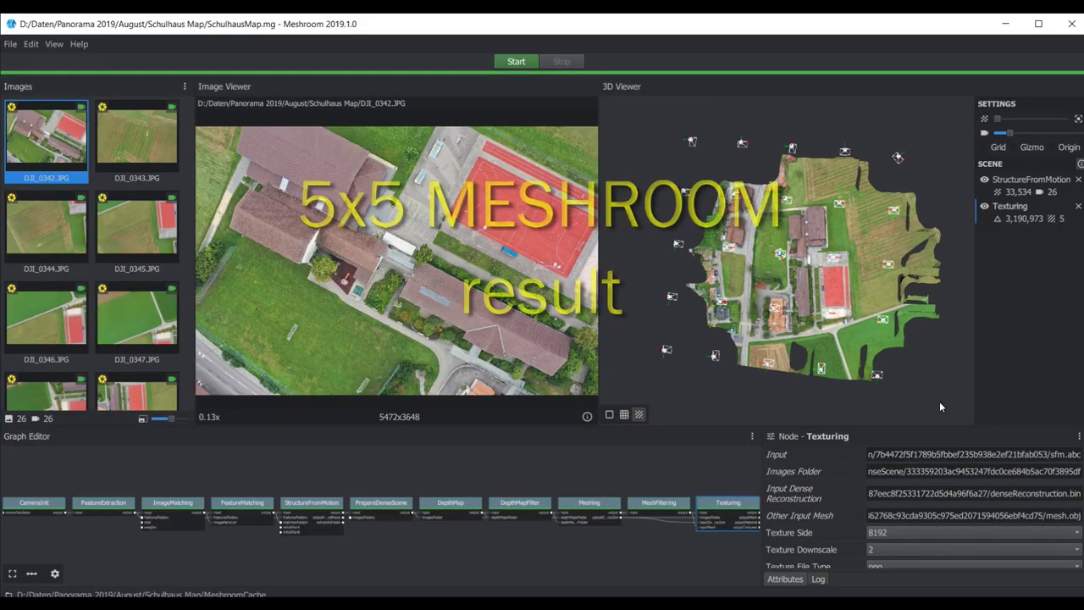
pyautogui.moveTo(916, 391); pyautogui.dragTo(837, 304)
pyautogui.scroll(2, 836, 315)
pyautogui.moveTo(837, 357); pyautogui.dragTo(806, 251)
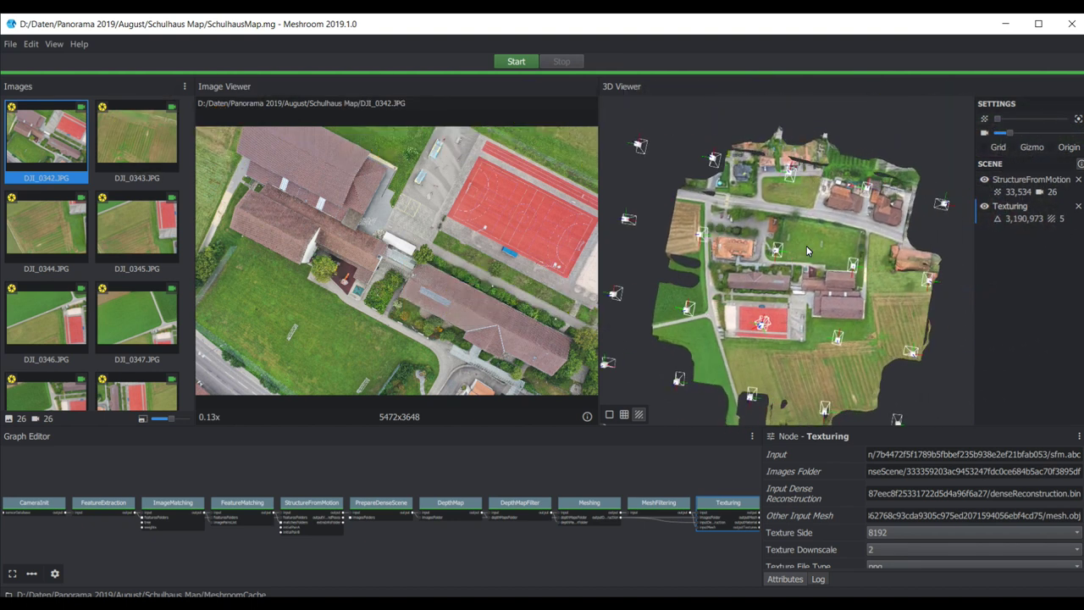
pyautogui.scroll(3, 837, 245)
pyautogui.scroll(2, 814, 243)
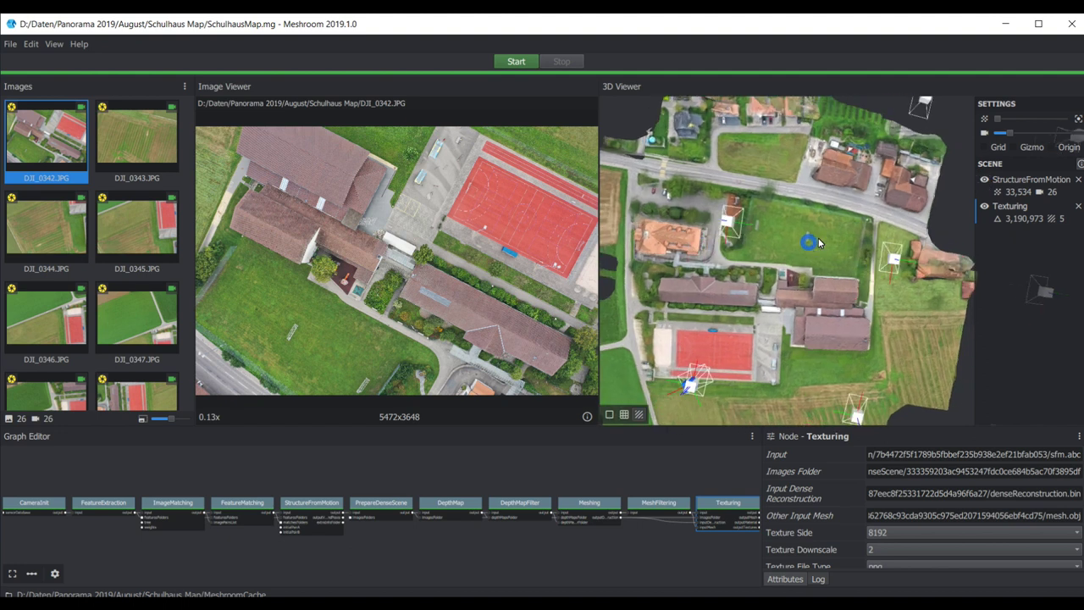
pyautogui.moveTo(785, 239); pyautogui.dragTo(806, 240)
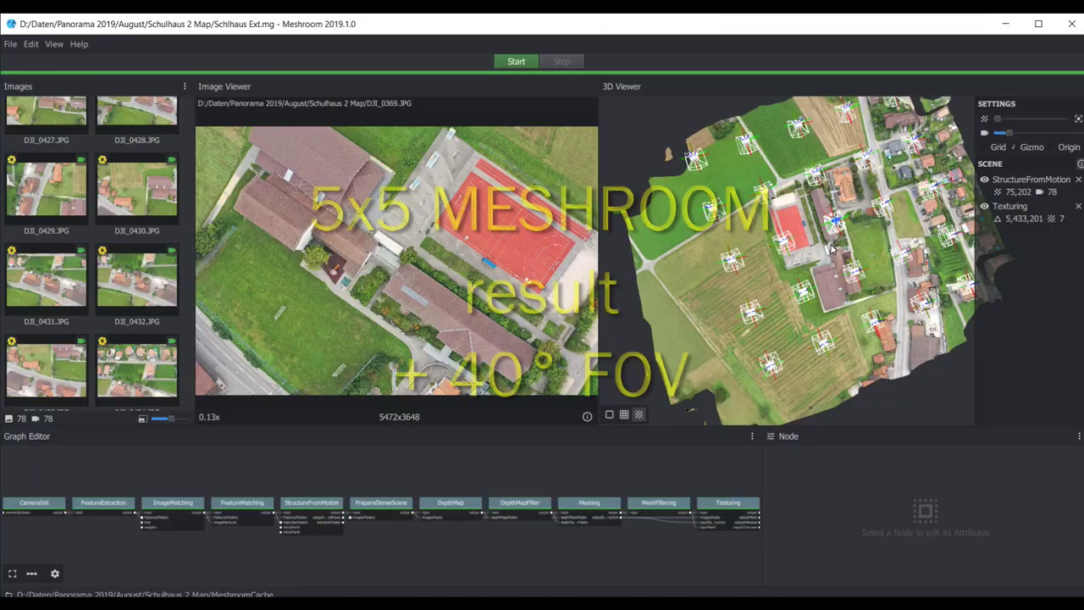
pyautogui.moveTo(809, 284); pyautogui.dragTo(851, 218)
pyautogui.scroll(10, 835, 248)
pyautogui.scroll(-5, 851, 218)
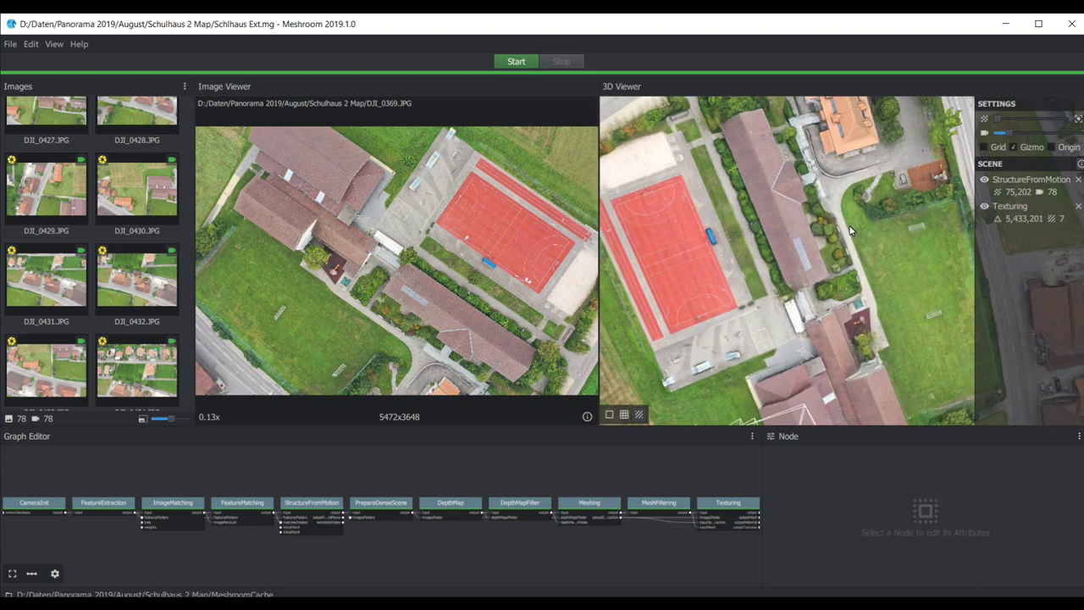
pyautogui.moveTo(859, 234)
pyautogui.mouseDown()
pyautogui.moveTo(817, 235)
pyautogui.moveTo(839, 196)
pyautogui.moveTo(850, 244)
pyautogui.mouseUp()
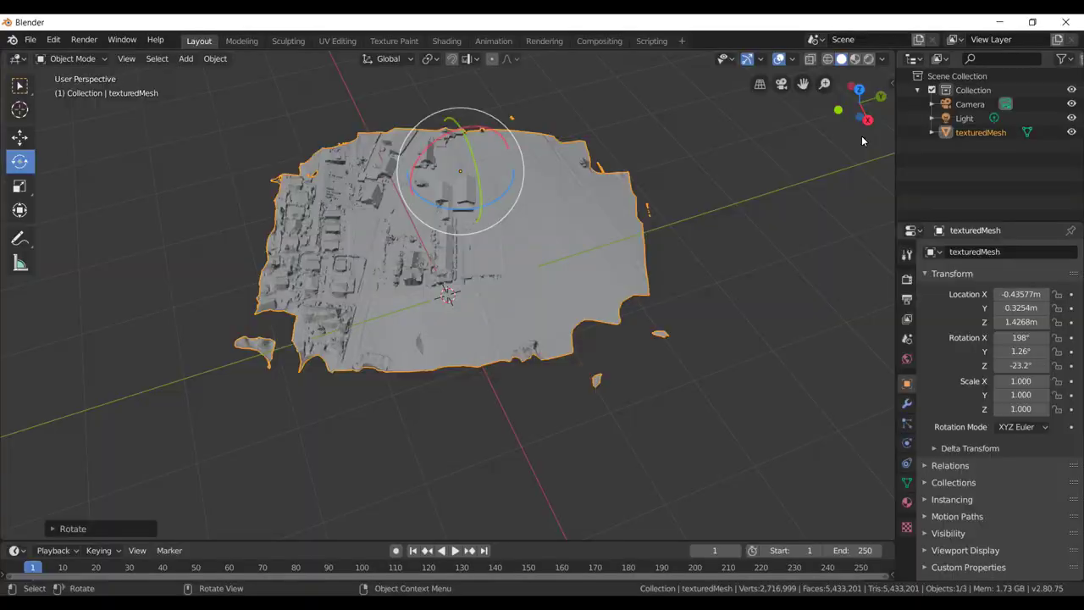
# Straighten the texturedMesh about Z, move it near the origin, and tilt it level (198°, 1.22°, -2.79°)
pyautogui.moveTo(861, 111); pyautogui.dragTo(839, 149)
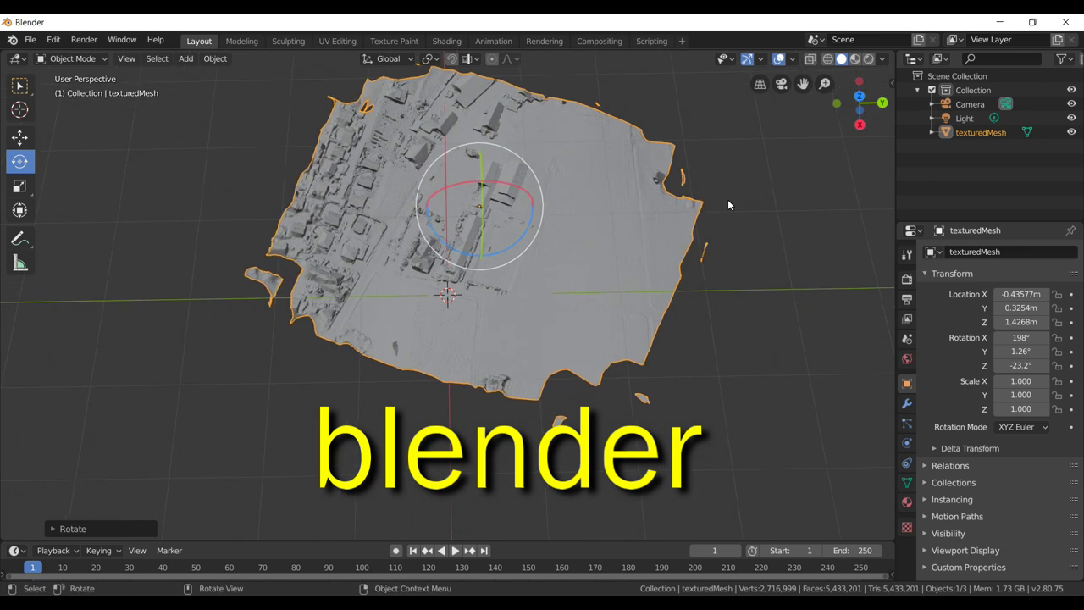
pyautogui.moveTo(522, 243); pyautogui.dragTo(540, 230)
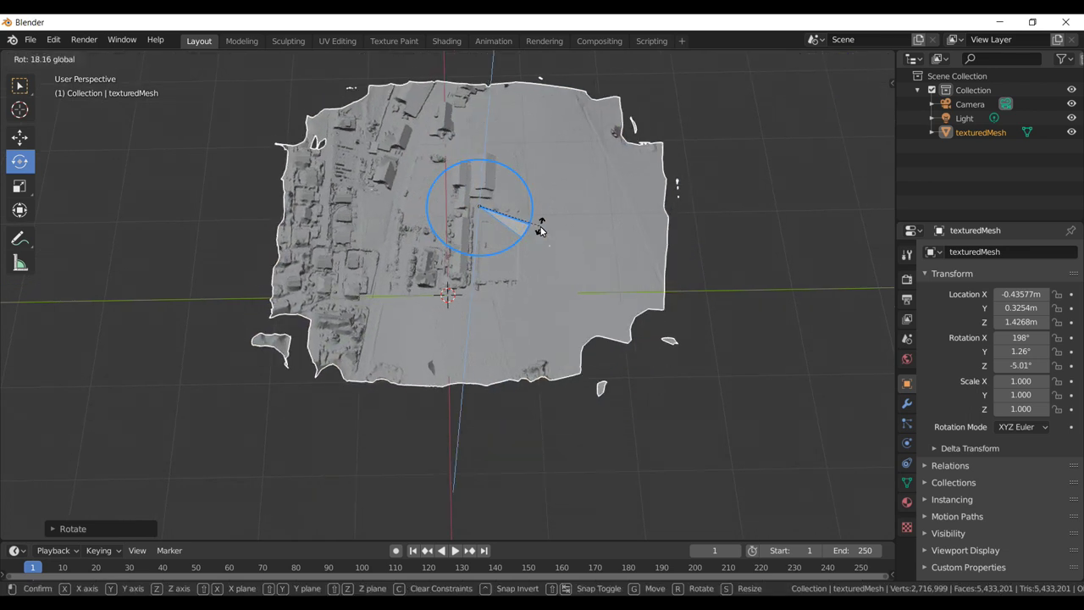
pyautogui.moveTo(540, 230); pyautogui.dragTo(540, 230)
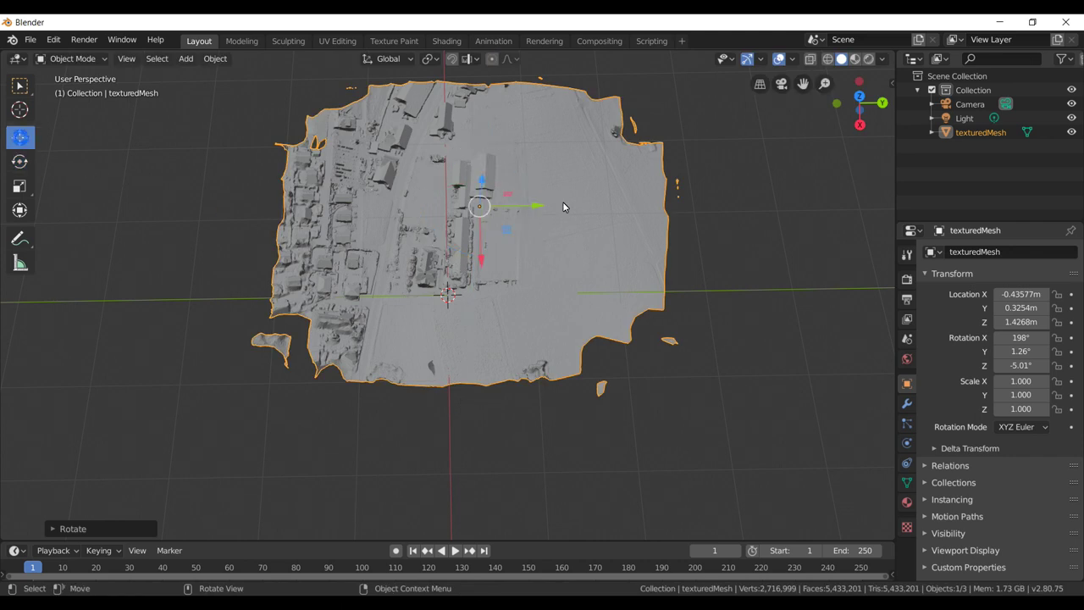
pyautogui.click(403, 277)
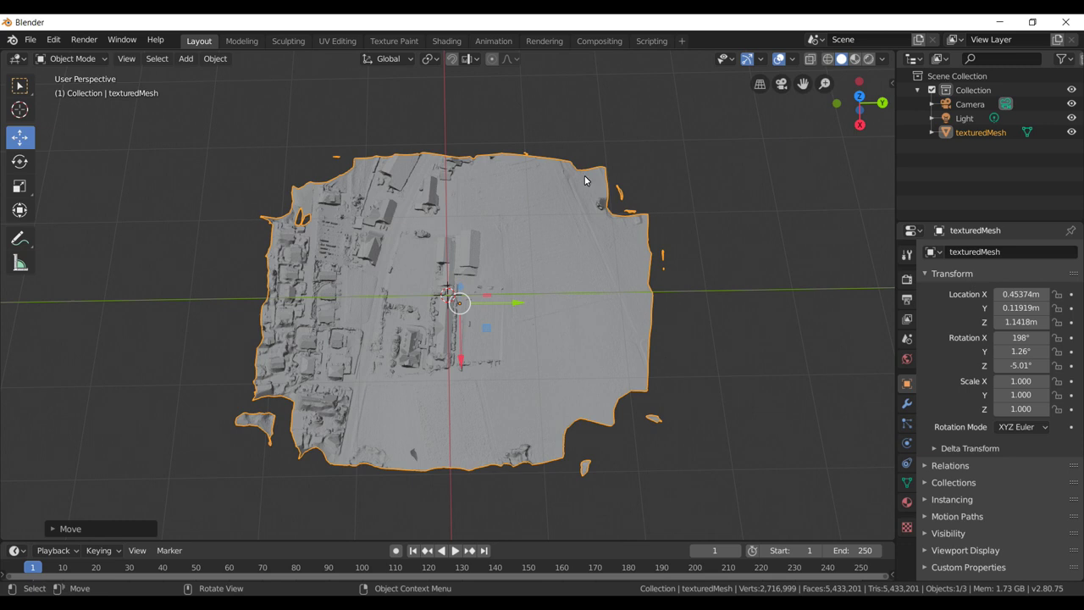
pyautogui.click(19, 161)
pyautogui.moveTo(503, 316); pyautogui.dragTo(513, 318)
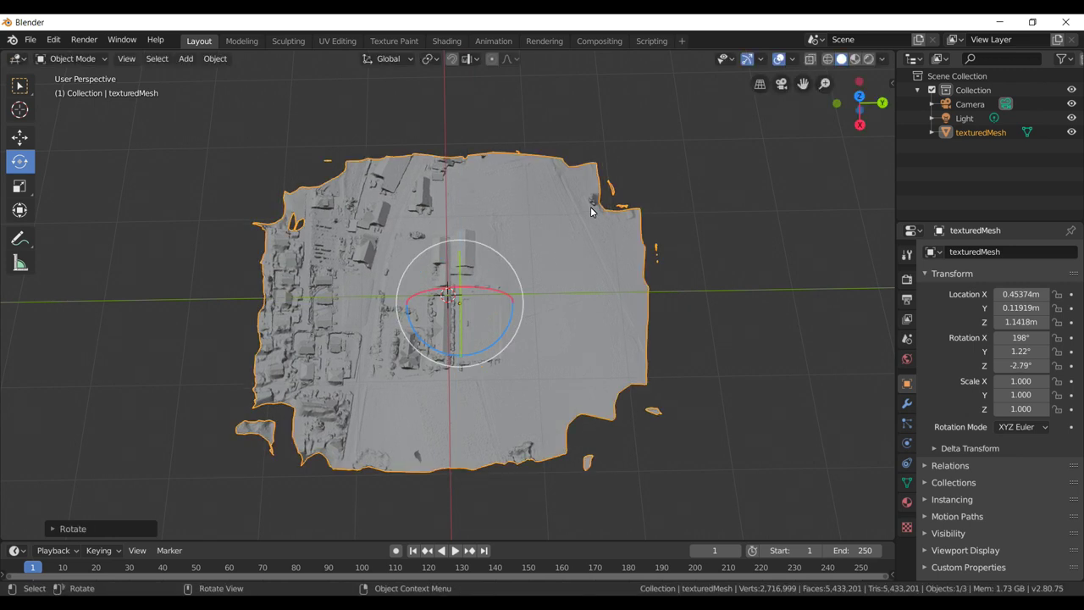
pyautogui.scroll(2, 591, 207)
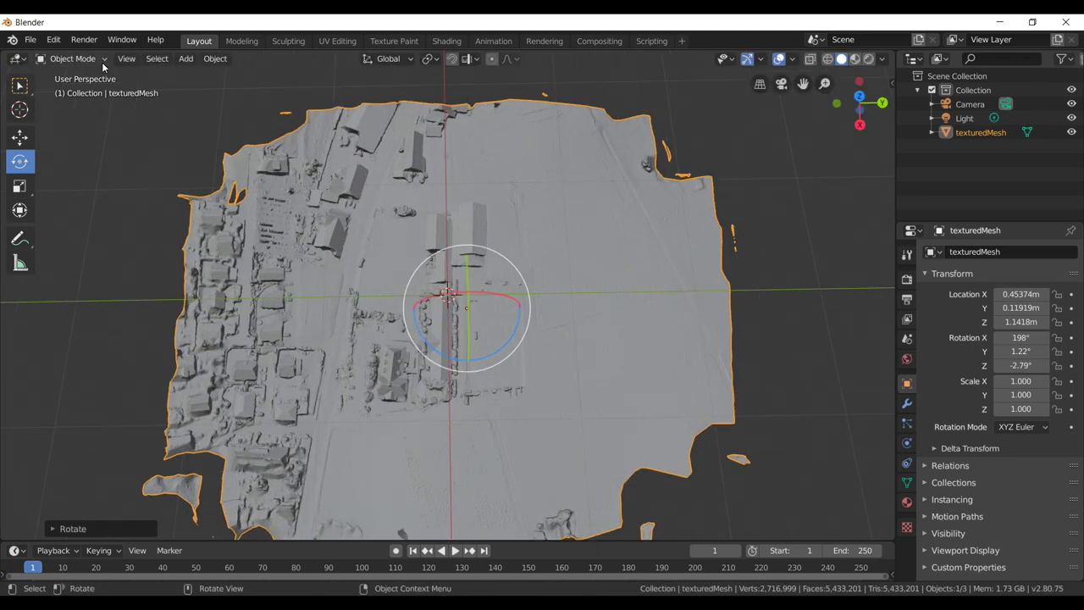
# Set the texturedMesh origin to its surface centre of mass
pyautogui.click(215, 59)
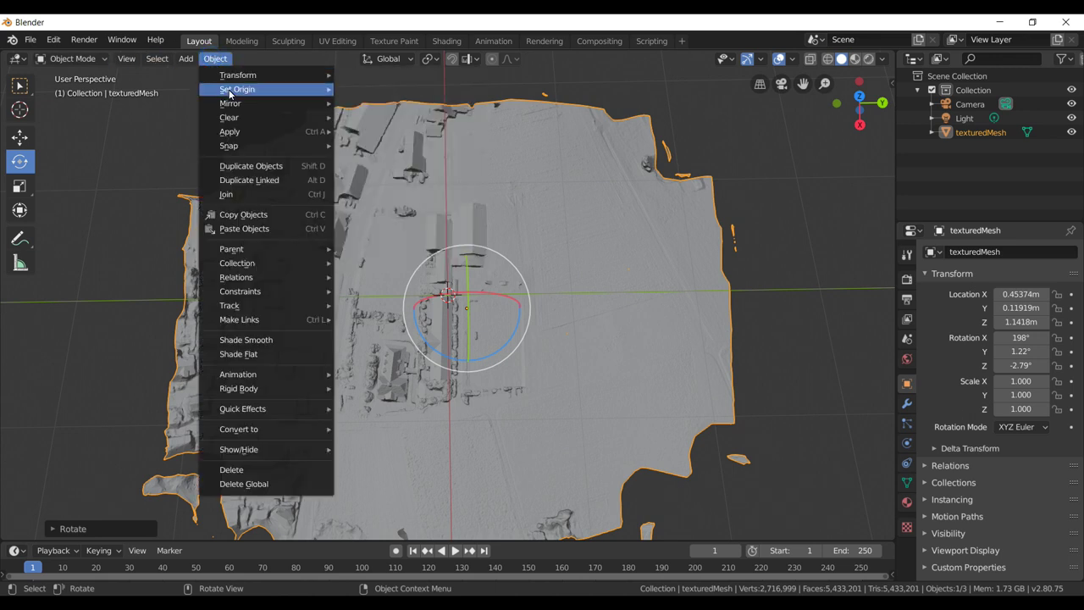
pyautogui.moveTo(229, 91)
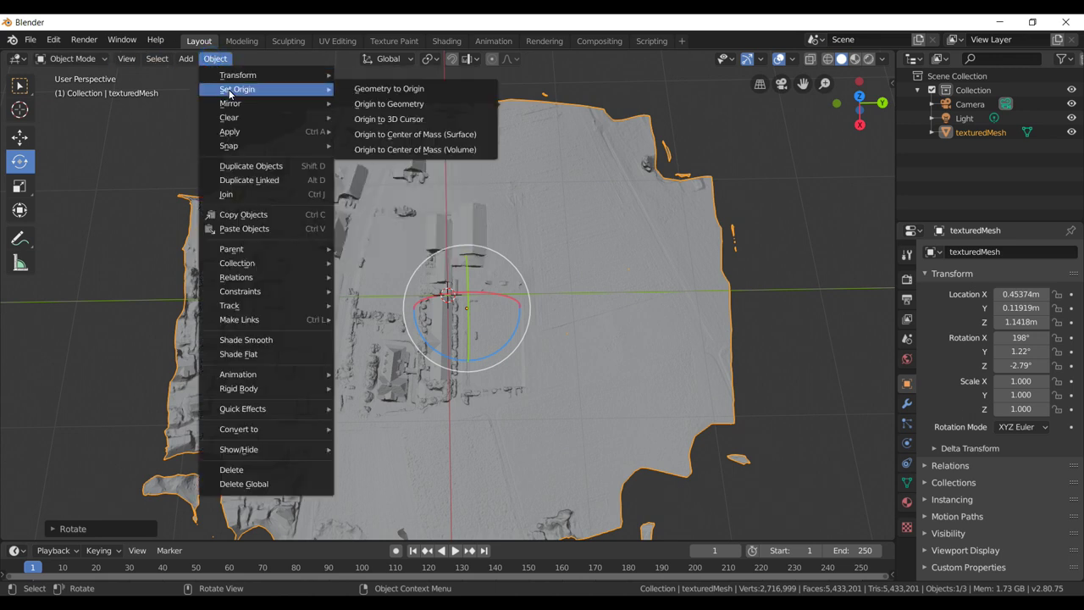
pyautogui.click(374, 134)
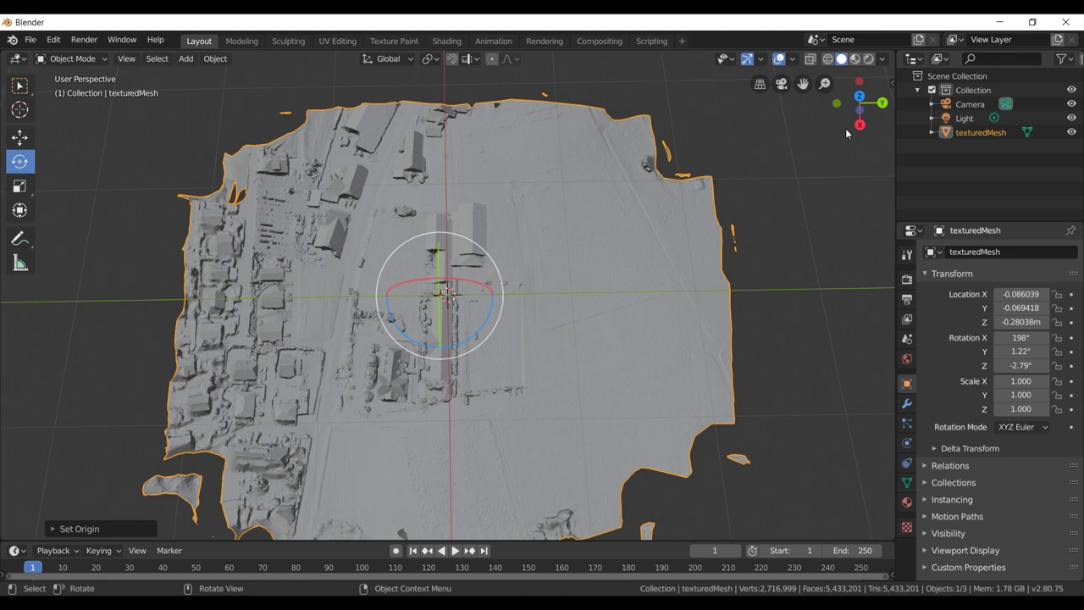
# Move the mesh vertically so it lies flat at about -0.086, -0.069, 0.024 m
pyautogui.moveTo(858, 108); pyautogui.dragTo(743, 494)
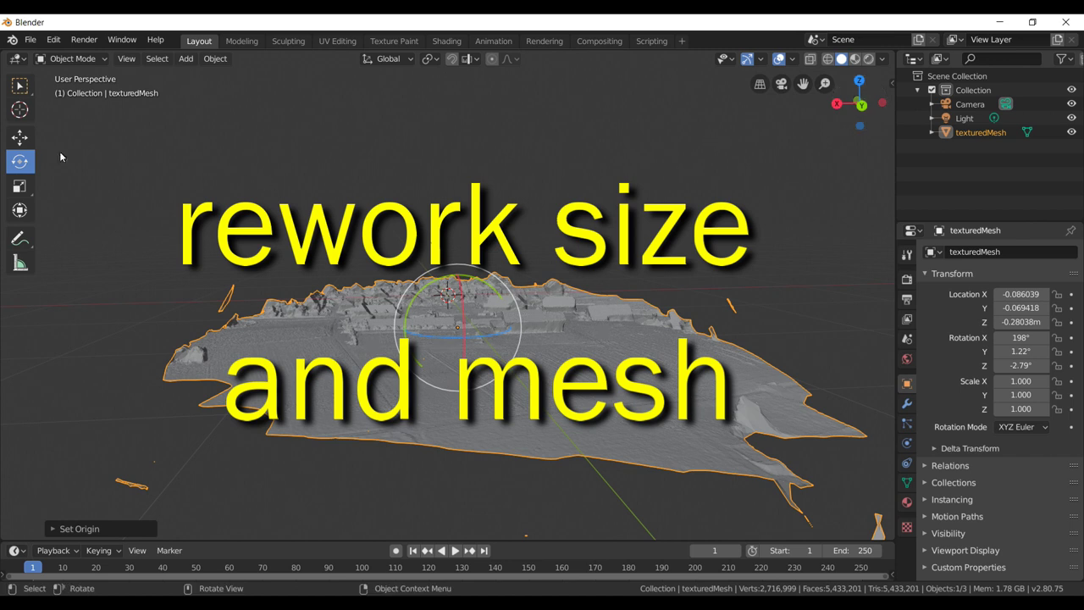
pyautogui.click(20, 137)
pyautogui.moveTo(458, 274); pyautogui.dragTo(462, 243)
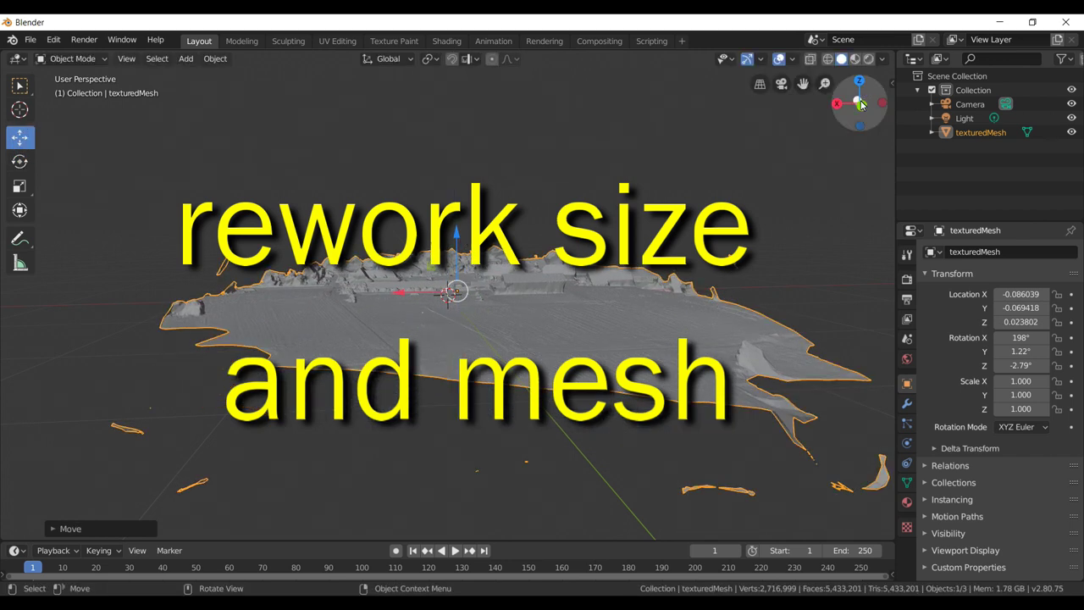
pyautogui.moveTo(859, 82); pyautogui.dragTo(85, 199)
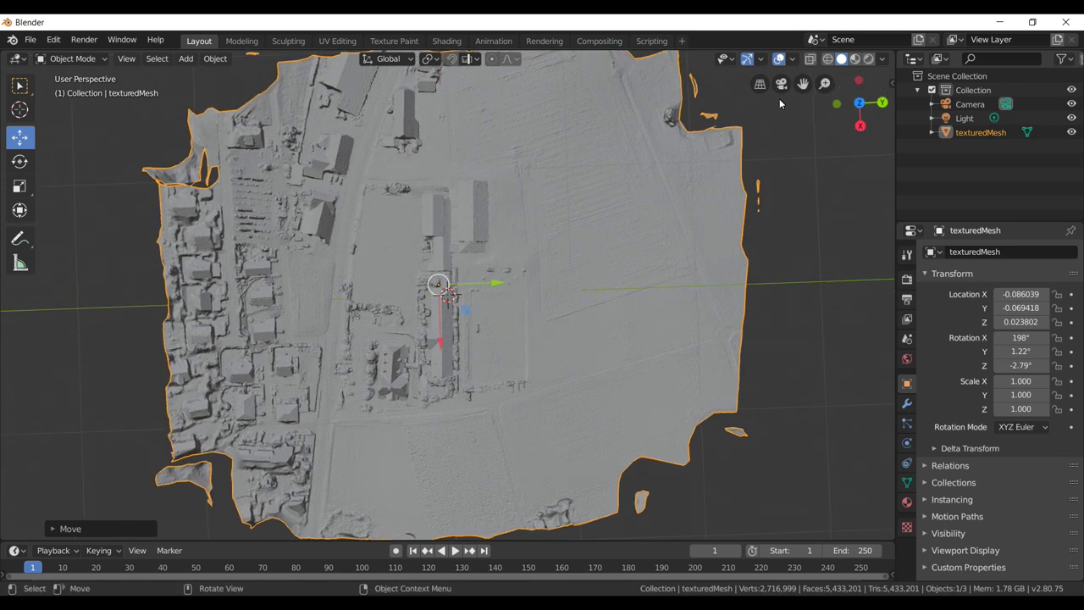
pyautogui.scroll(-1, 688, 111)
# Switch the mesh to Edit Mode and turn on X-ray
pyautogui.click(71, 58)
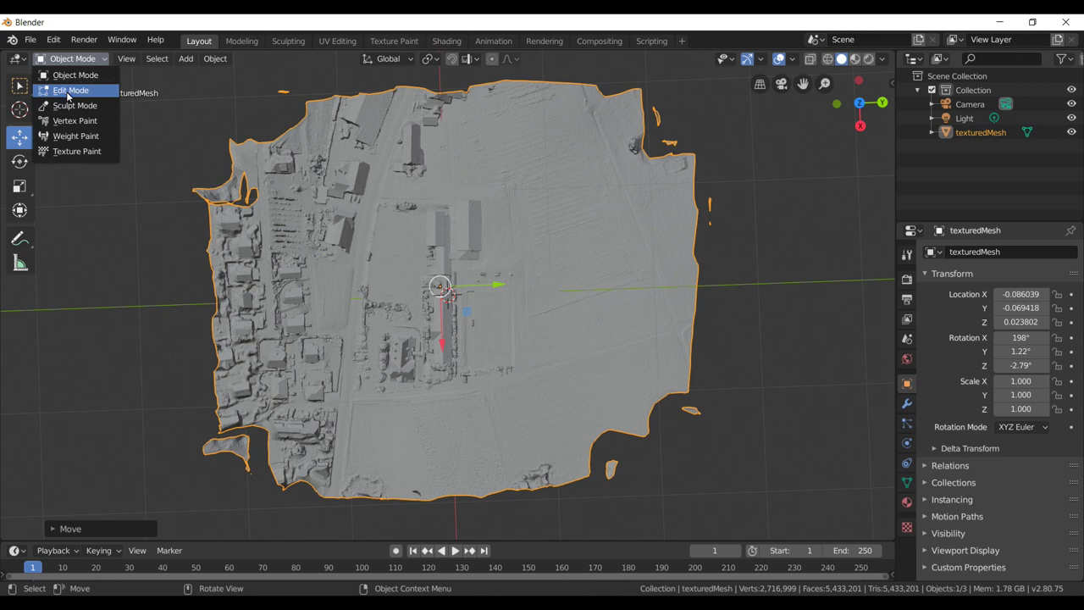
pyautogui.click(70, 91)
pyautogui.press('b')
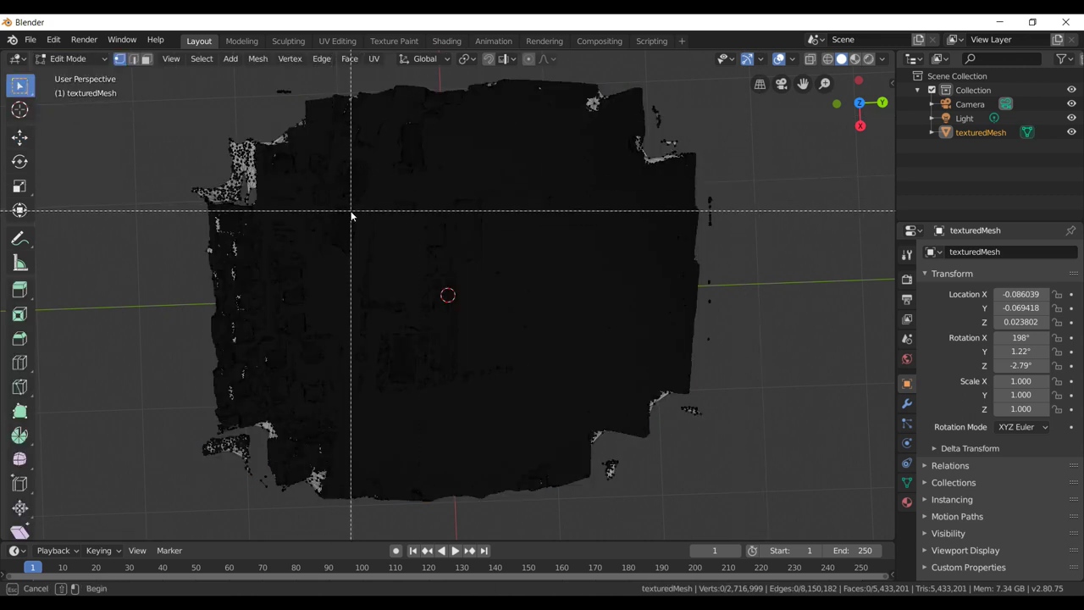
pyautogui.press('Escape')
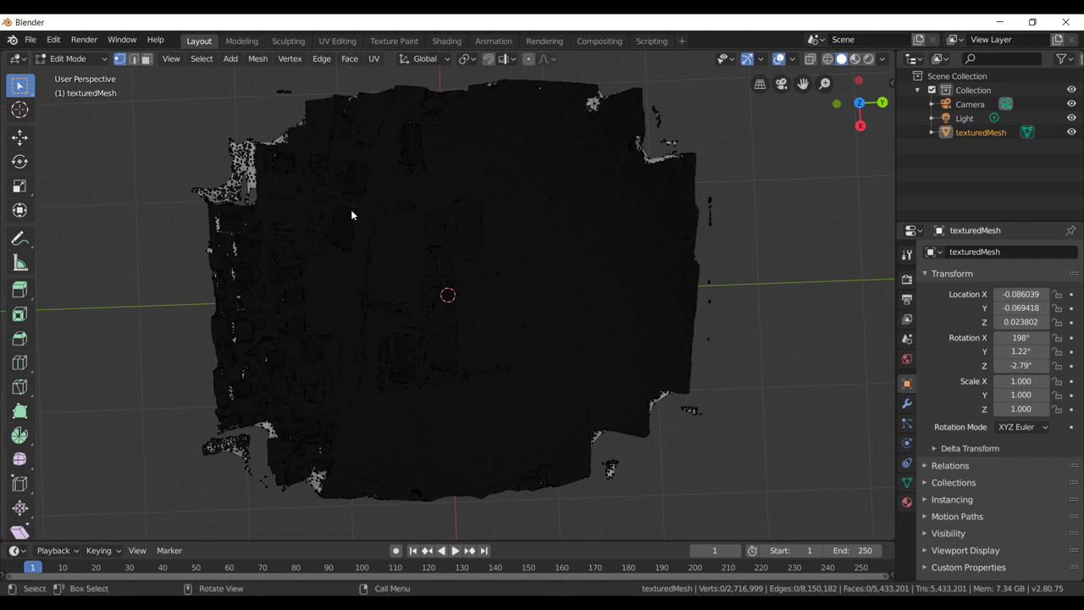
pyautogui.click(809, 59)
# Box-select the central square of the mesh around the school
pyautogui.click(202, 58)
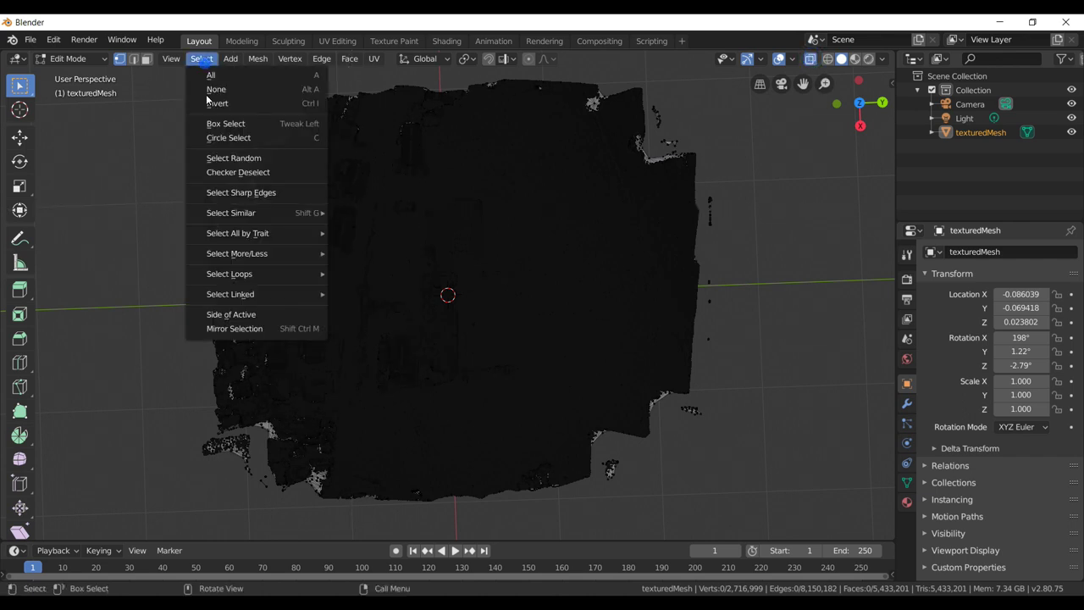
pyautogui.click(216, 125)
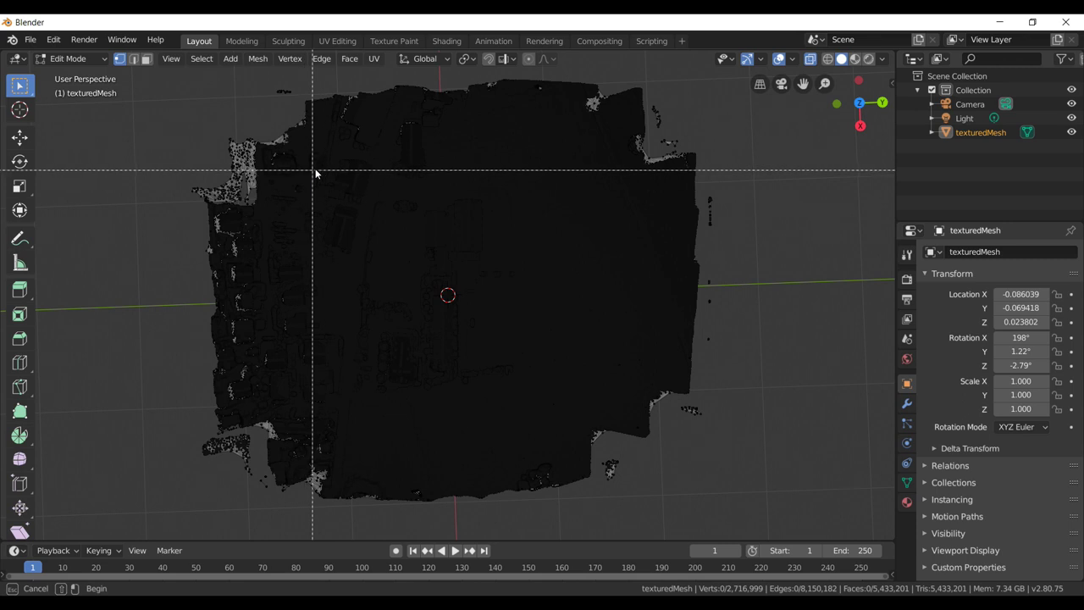
pyautogui.moveTo(322, 164); pyautogui.dragTo(580, 424)
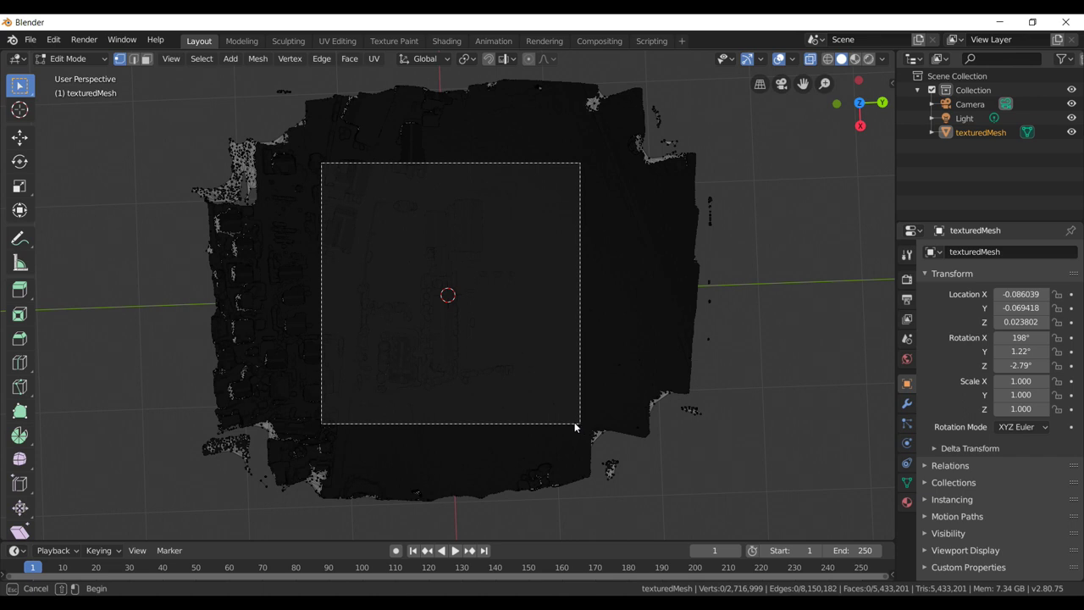
pyautogui.moveTo(574, 426); pyautogui.dragTo(574, 424)
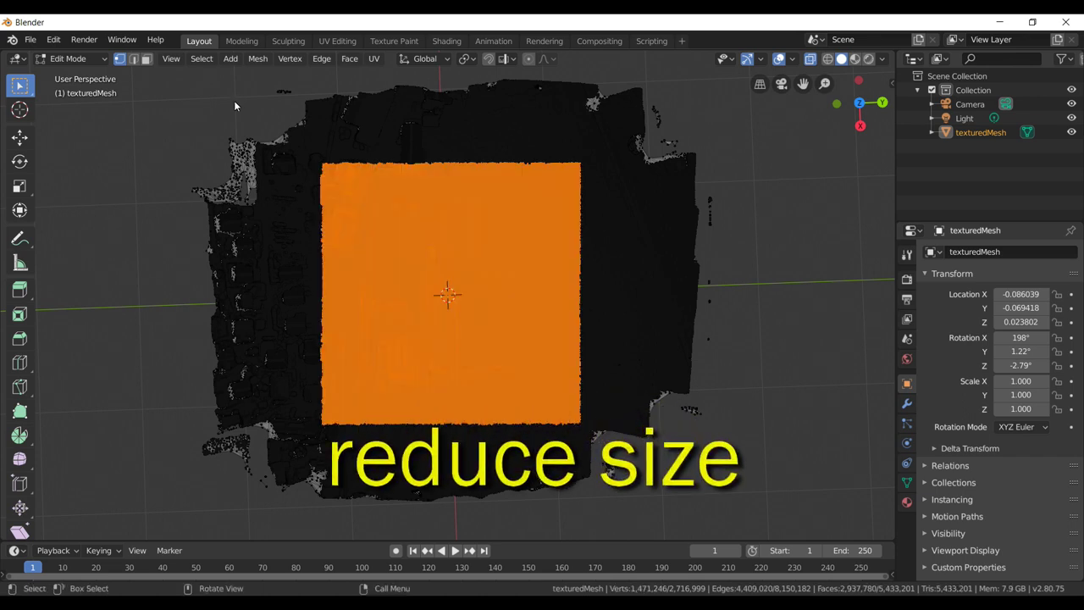
# Invert the selection and delete the surrounding vertices, leaving 1,471,246 vertices
pyautogui.click(201, 59)
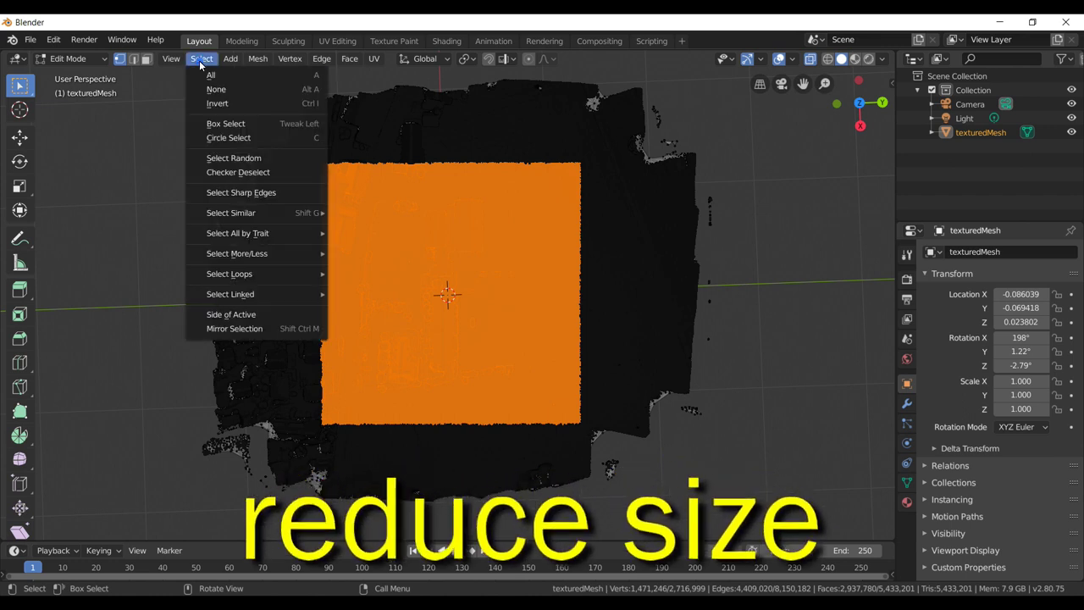
pyautogui.click(209, 103)
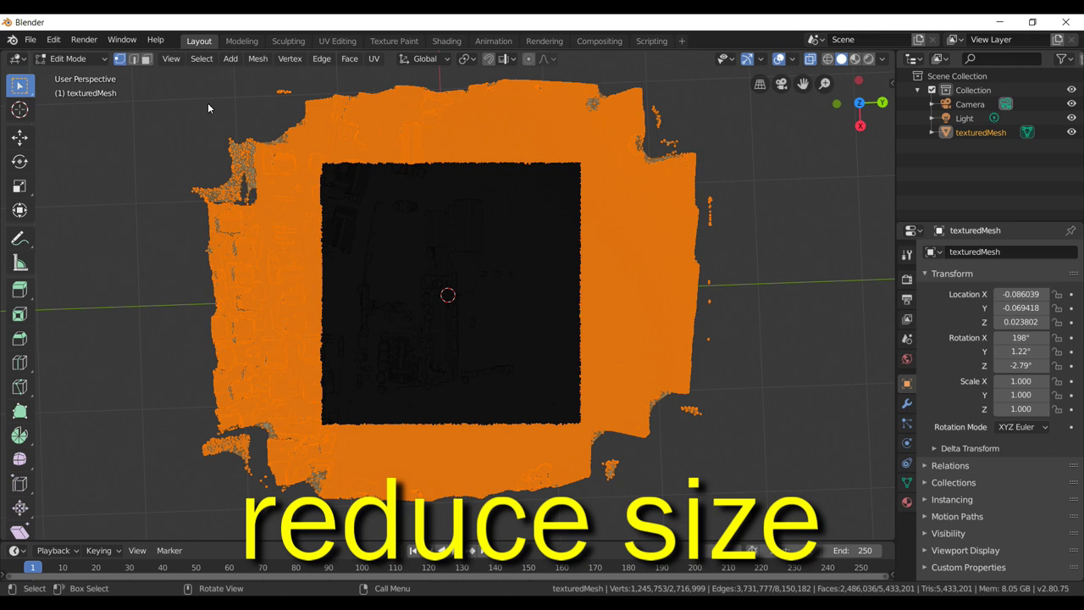
pyautogui.press('x')
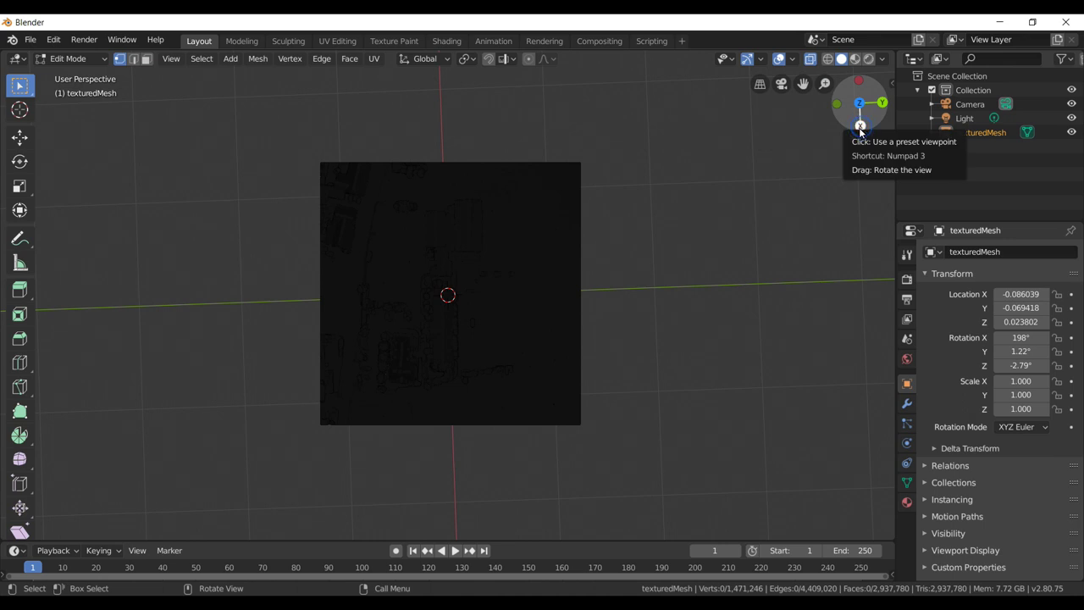
pyautogui.moveTo(861, 125); pyautogui.dragTo(856, 135)
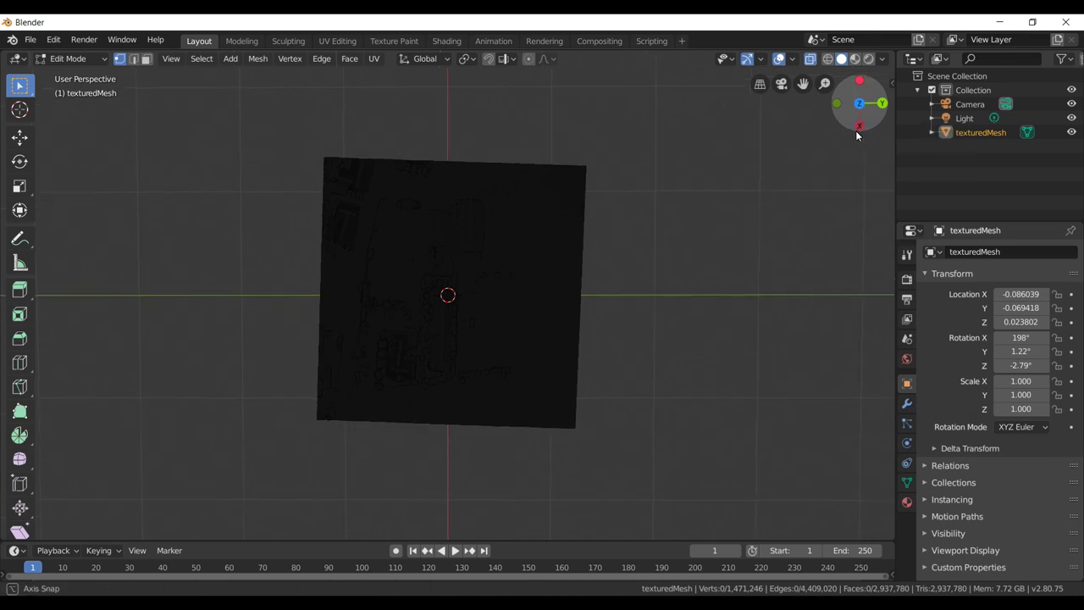
# Return to Object Mode and rotate the cropped mesh on Z to -1.44° to square it with the axes
pyautogui.click(71, 59)
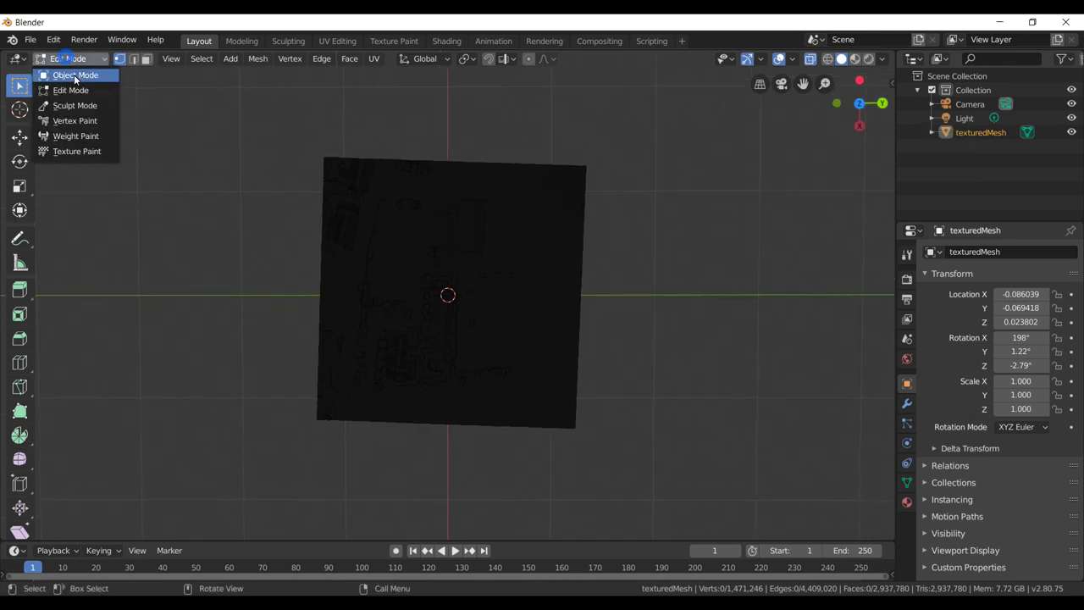
pyautogui.click(69, 60)
pyautogui.click(69, 61)
pyautogui.click(71, 75)
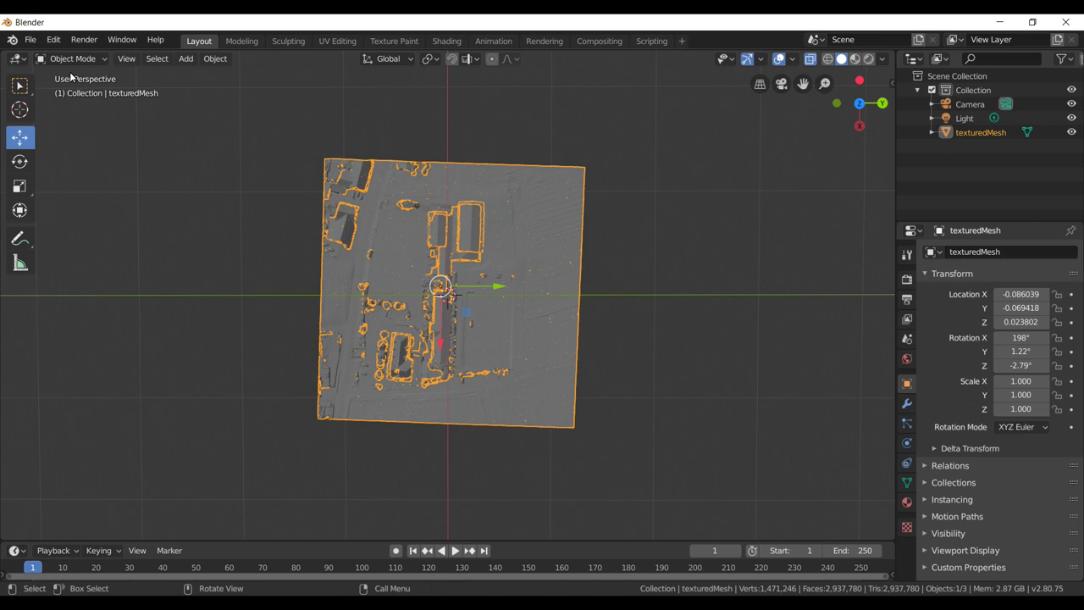
pyautogui.click(20, 160)
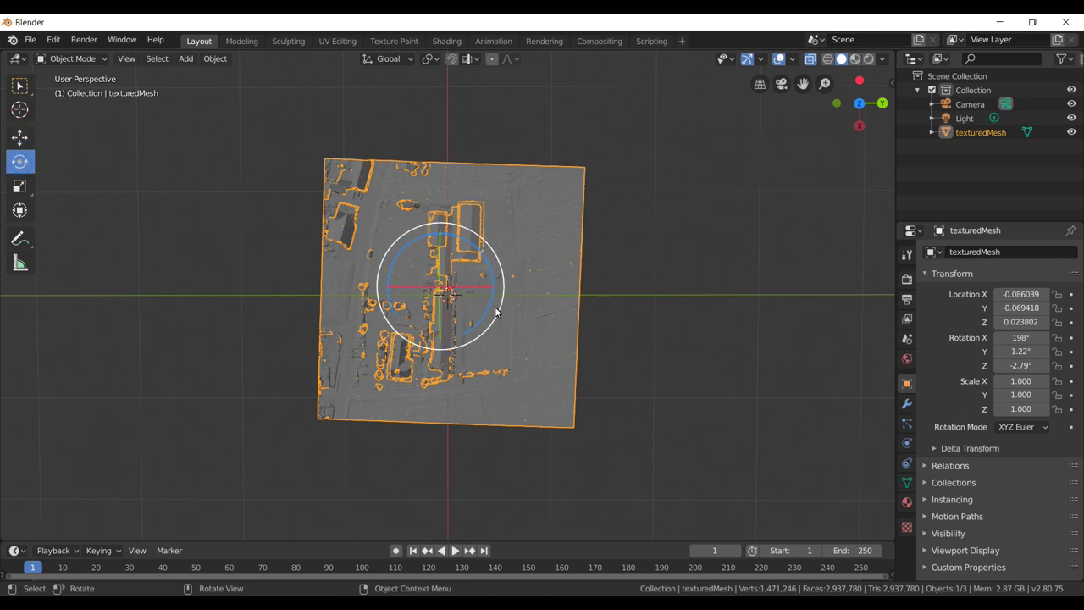
pyautogui.moveTo(490, 304); pyautogui.dragTo(480, 301)
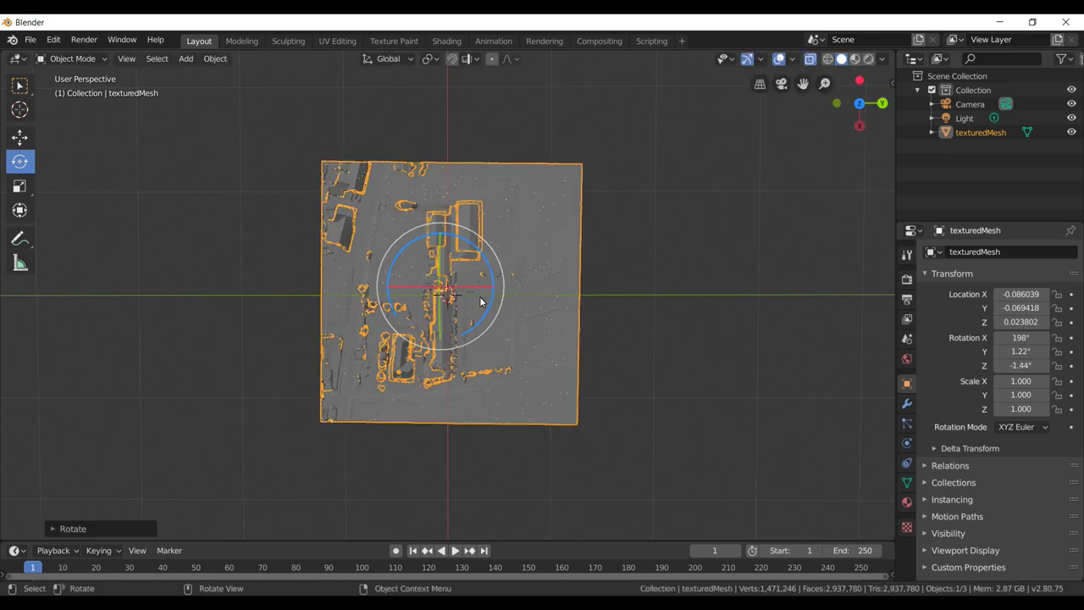
# Set the mesh origin to Center of Mass (Surface), at -0.027383, -0.042918, 0.032326 m
pyautogui.click(213, 58)
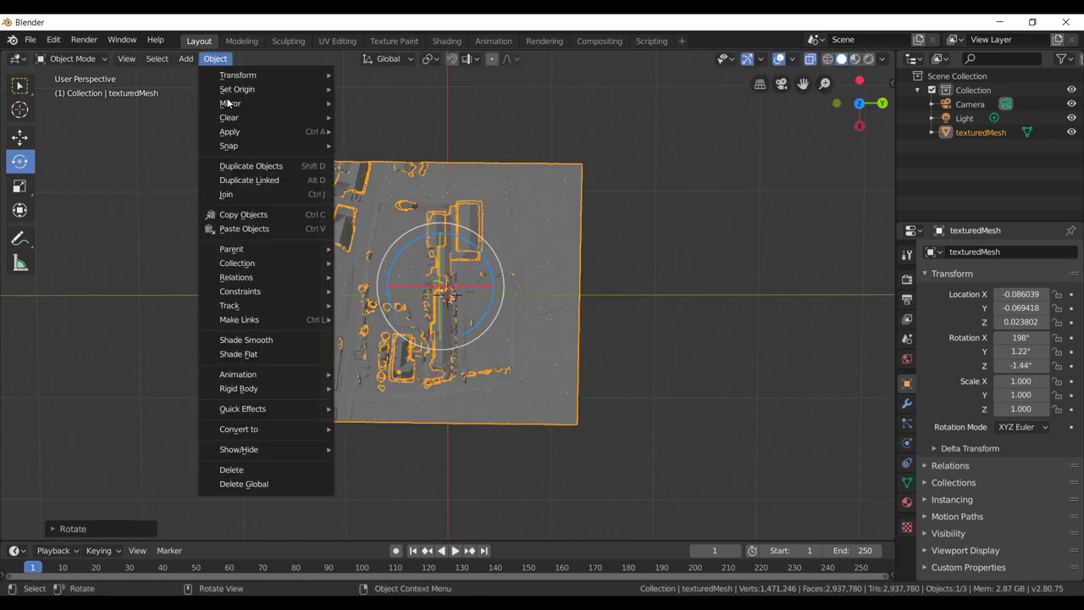
pyautogui.moveTo(229, 102)
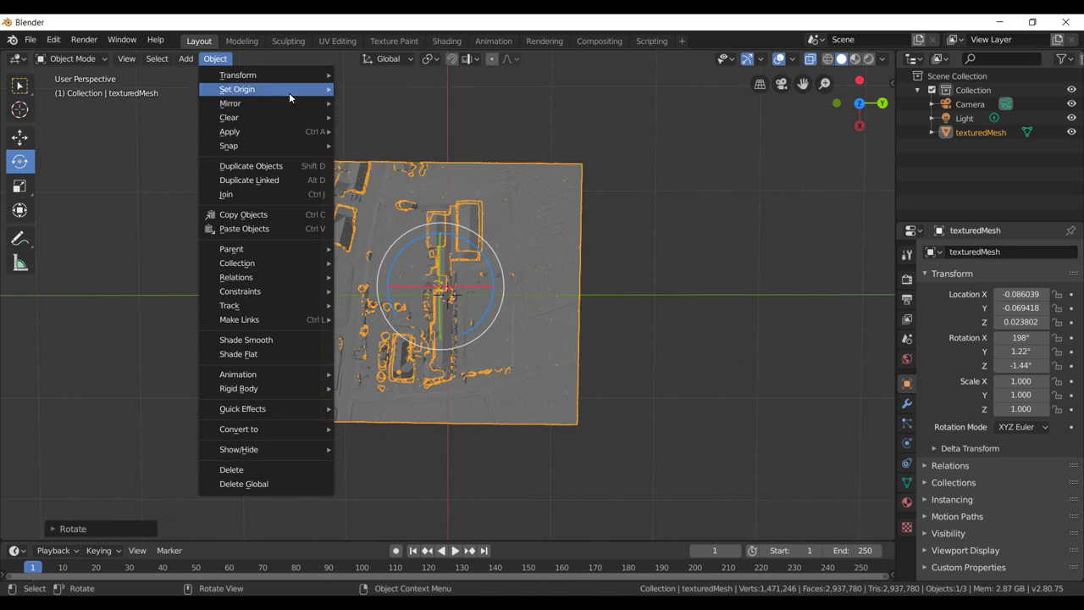
pyautogui.moveTo(289, 90)
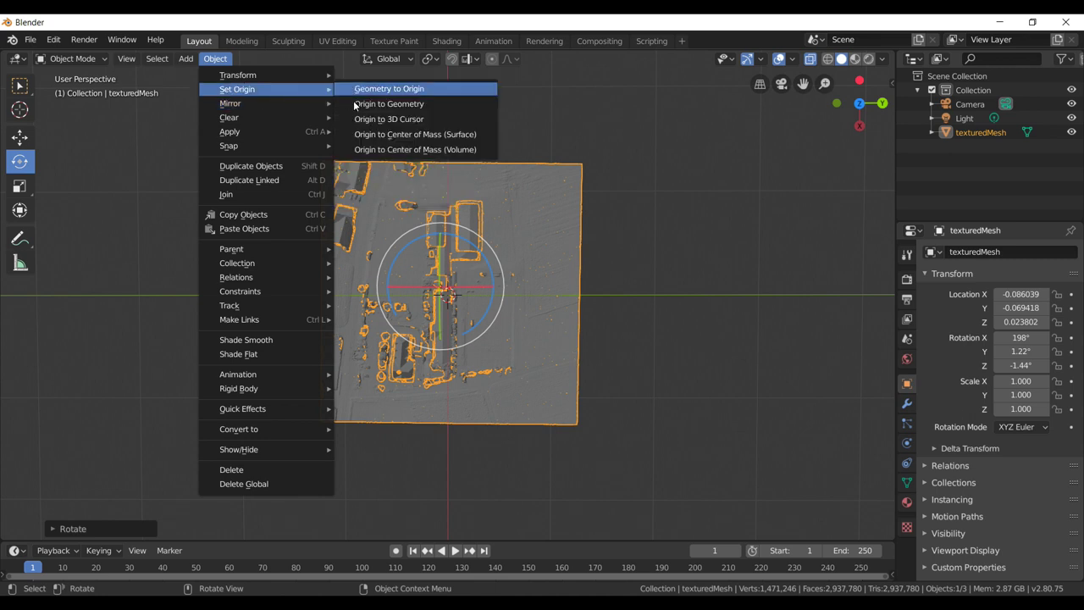
pyautogui.click(378, 137)
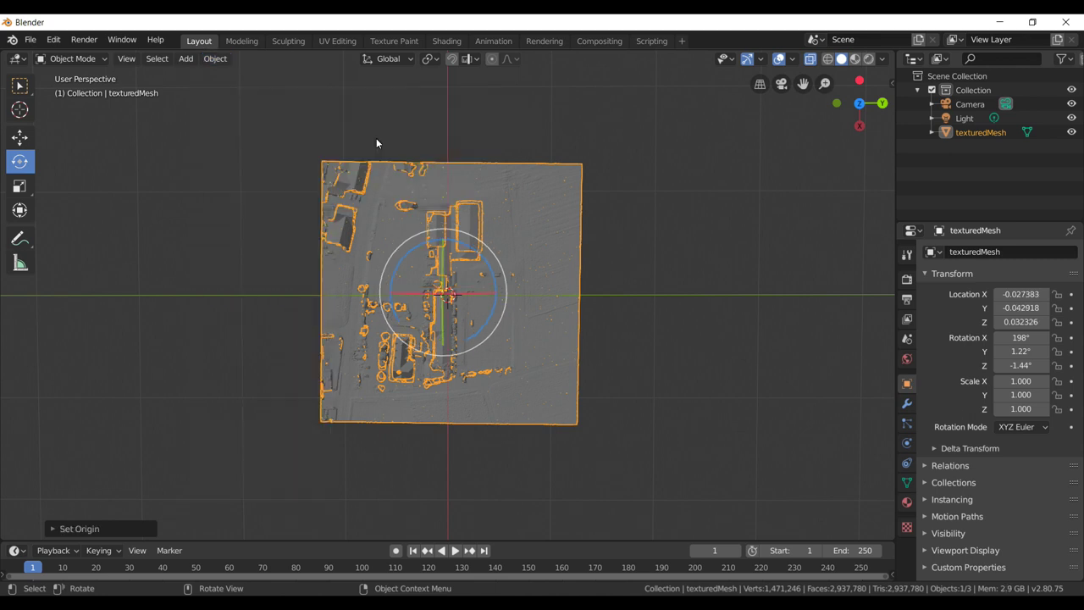
# Shade the viewport with the aerial photo texture and orbit to a tilted view of the school
pyautogui.click(853, 61)
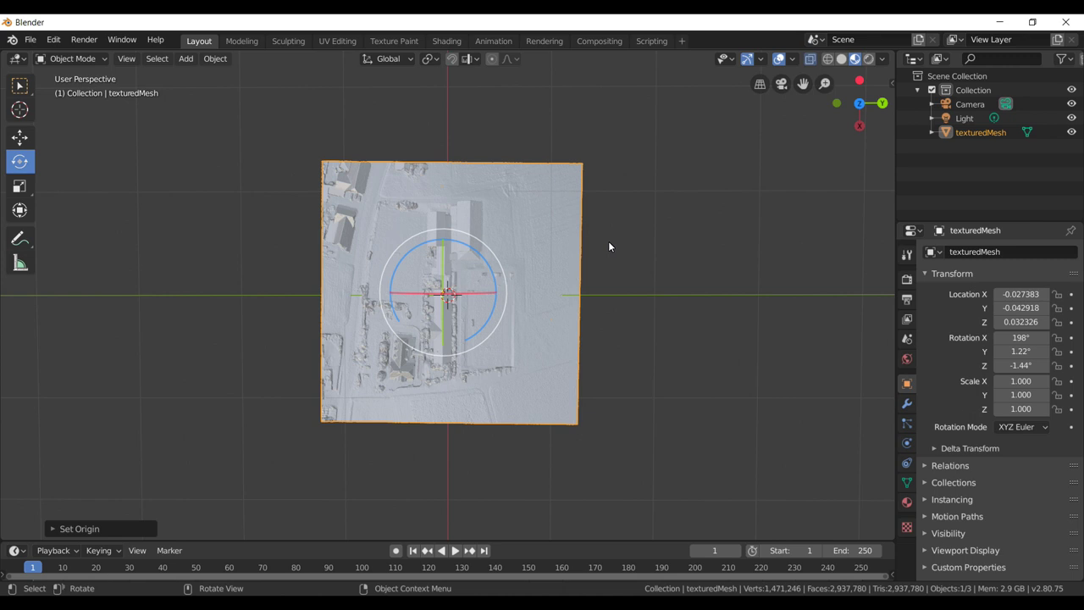
pyautogui.scroll(4, 620, 259)
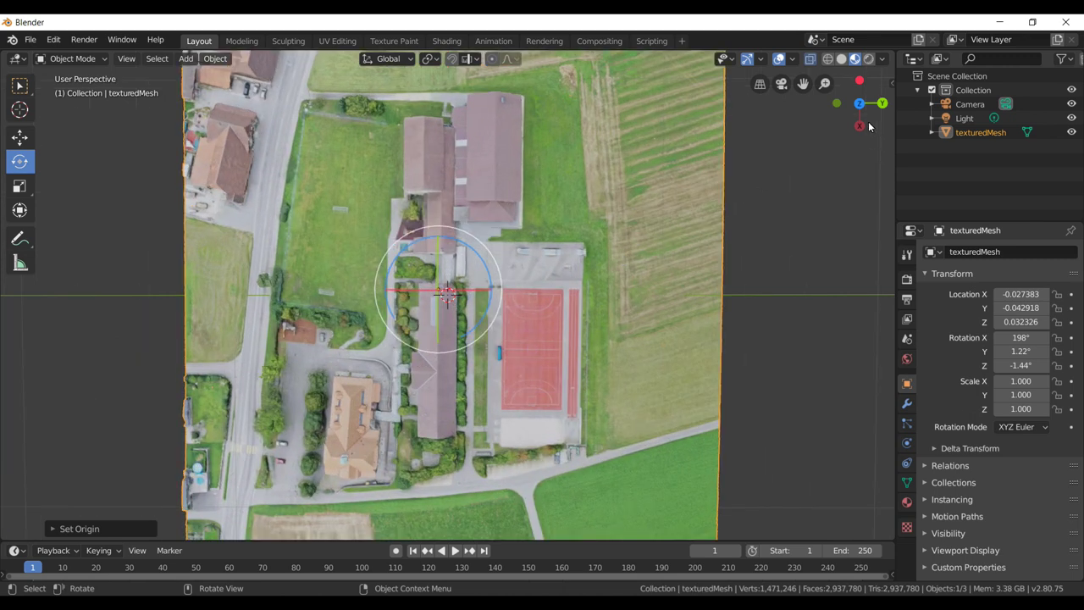
pyautogui.moveTo(868, 125); pyautogui.dragTo(849, 559)
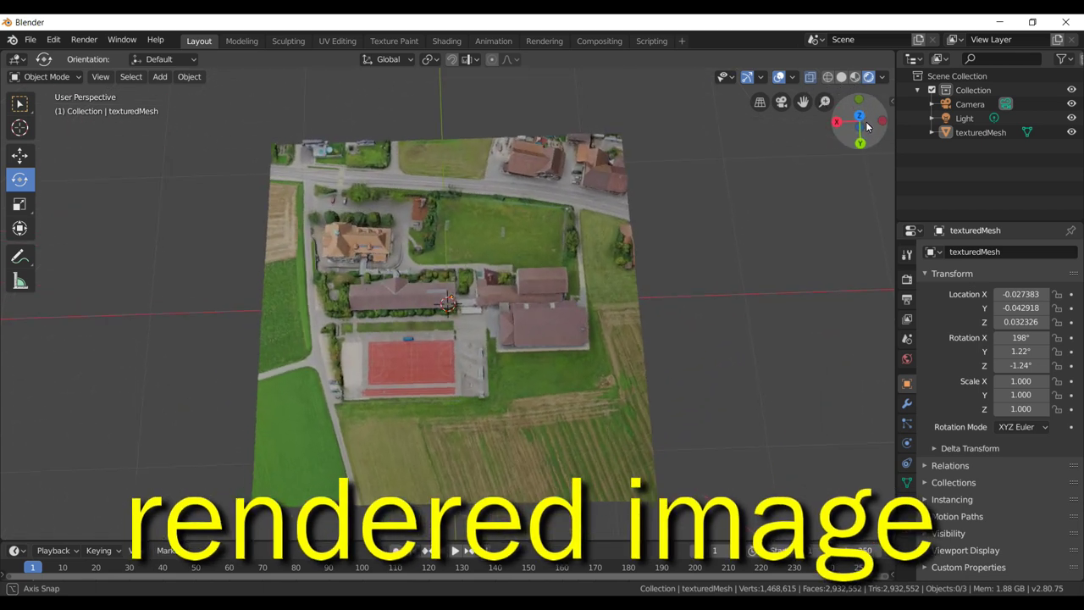
pyautogui.scroll(5, 529, 306)
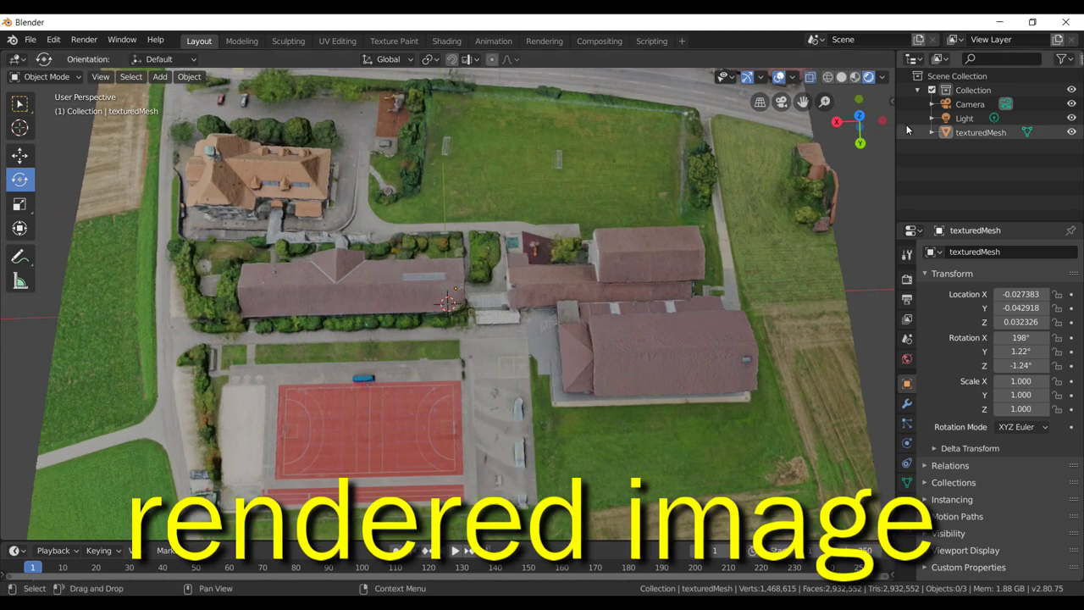